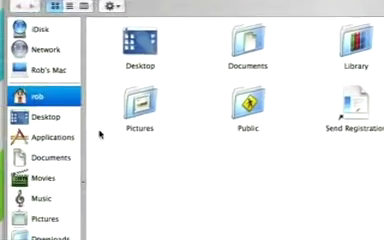
left_click(56, 127)
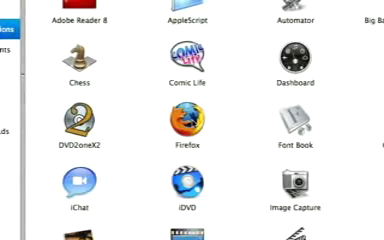
right_click(186, 120)
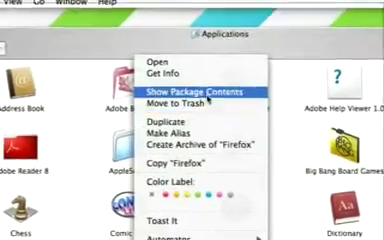
left_click(209, 100)
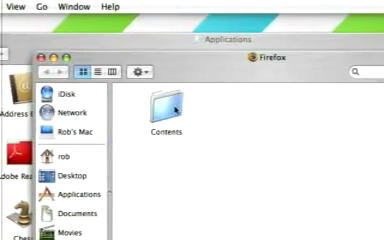
double_click(176, 108)
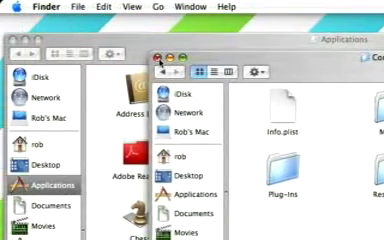
left_click(158, 59)
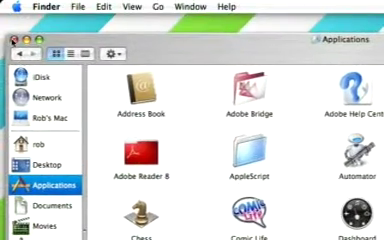
Close the Applications window and bring up the AppDelete disk image's context menu.
left_click(12, 40)
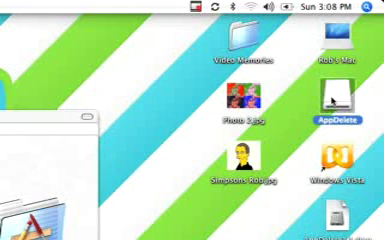
right_click(333, 100)
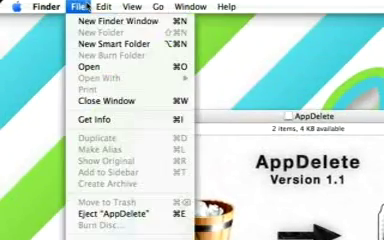
Copy AppDelete into Applications from a new Finder window and add it to the Dock.
left_click(90, 21)
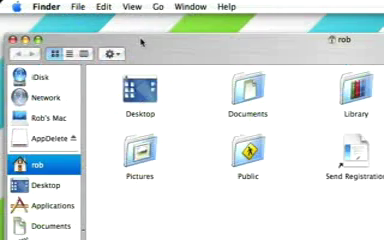
left_click_drag(141, 42, 236, 53)
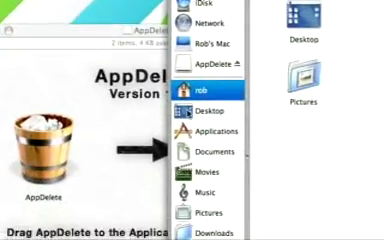
left_click(190, 131)
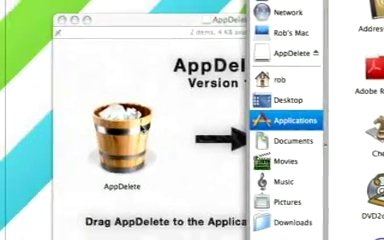
mouse_move(55, 140)
left_mouse_down()
mouse_move(214, 122)
mouse_move(206, 121)
left_mouse_up()
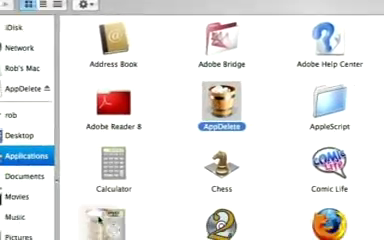
left_click_drag(200, 122, 190, 214)
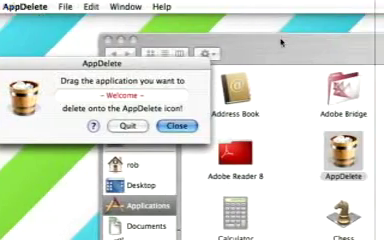
Bring Finder forward and close the AppDelete disk window.
left_click(283, 42)
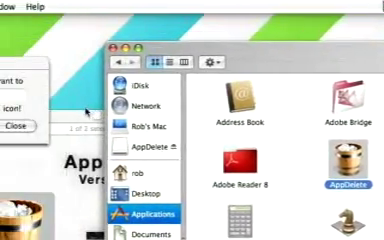
left_click(100, 114)
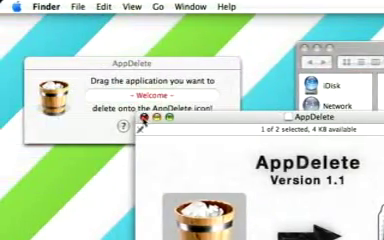
left_click(144, 117)
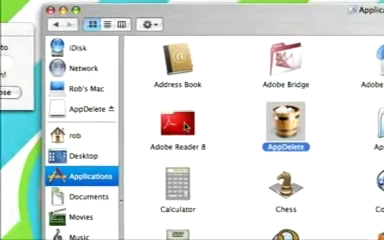
Drag Adobe Reader 8 onto AppDelete and confirm deleting it with its associated items.
left_click(186, 124)
mouse_move(186, 124)
left_mouse_down()
mouse_move(155, 112)
mouse_move(163, 103)
left_mouse_up()
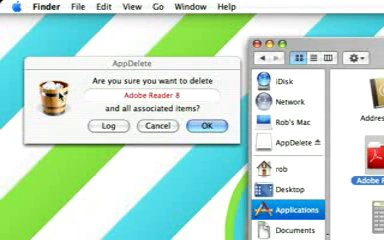
left_click(134, 64)
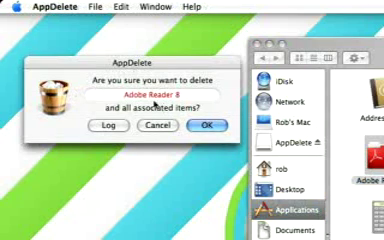
left_click(218, 125)
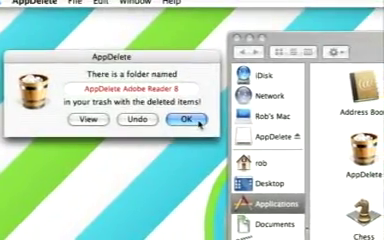
Dismiss the new Trash folder notice and the AppDelete welcome dialog.
left_click(225, 127)
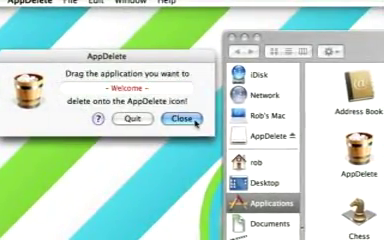
left_click(181, 118)
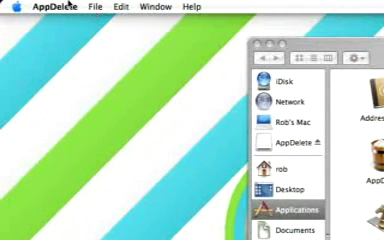
left_click(63, 6)
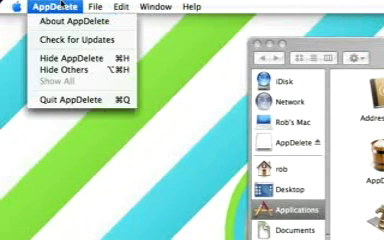
Quit AppDelete and open the Trash's AppDelete Adobe Reader 8 folder.
left_click(61, 102)
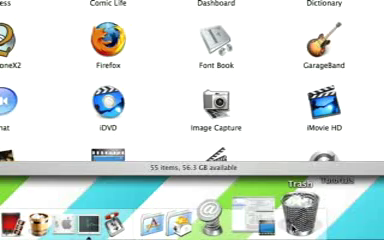
left_click(300, 205)
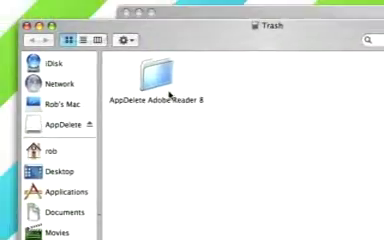
double_click(152, 62)
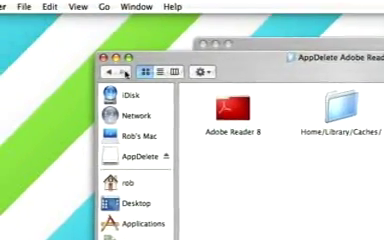
left_click(174, 72)
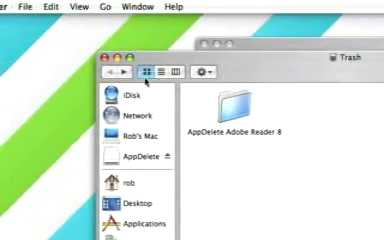
left_click(124, 72)
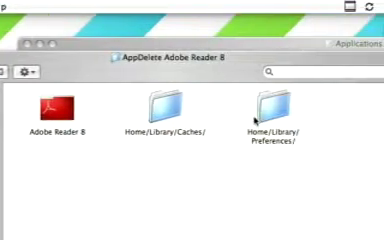
Browse the Preferences and Caches subfolders, including the empty AdobeReader caches folder.
left_click(196, 117)
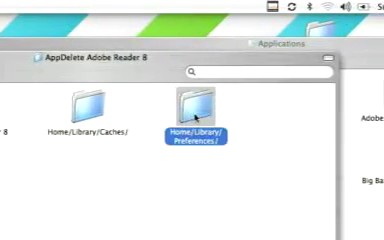
double_click(196, 117)
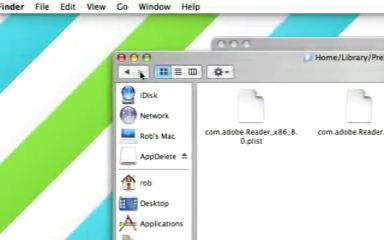
left_click(141, 74)
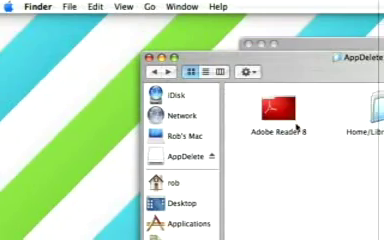
double_click(222, 117)
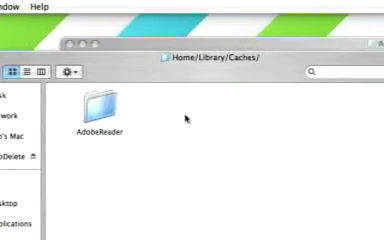
double_click(194, 106)
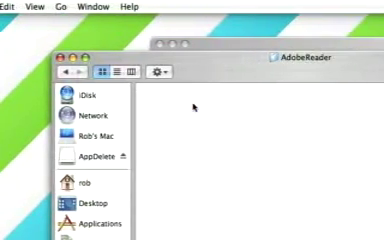
left_click(163, 73)
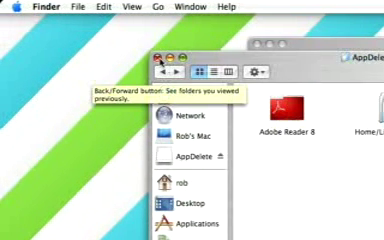
Empty the Trash permanently from the Finder menu.
left_click(45, 5)
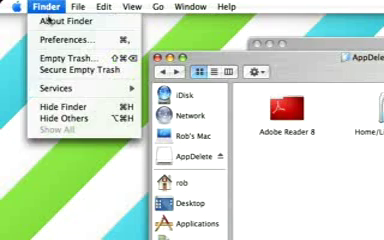
left_click(61, 58)
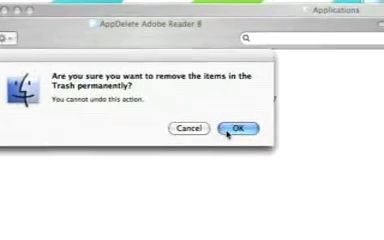
left_click(274, 146)
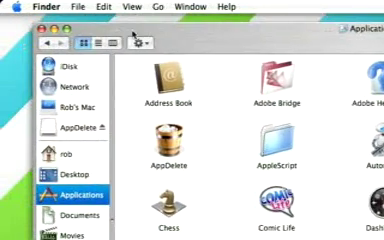
Close the Applications window and eject the AppDelete disk image.
left_click(42, 28)
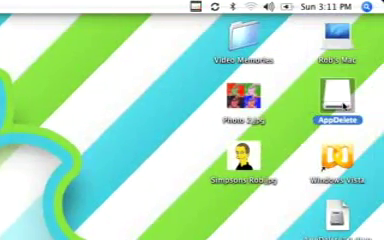
right_click(344, 104)
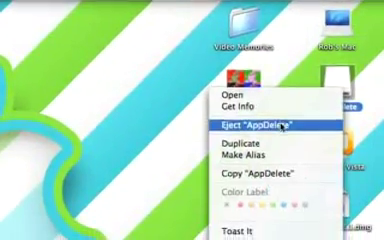
left_click(287, 137)
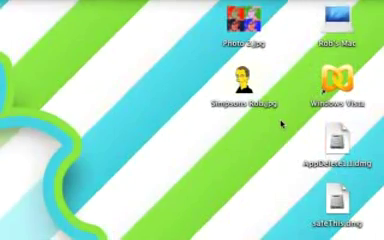